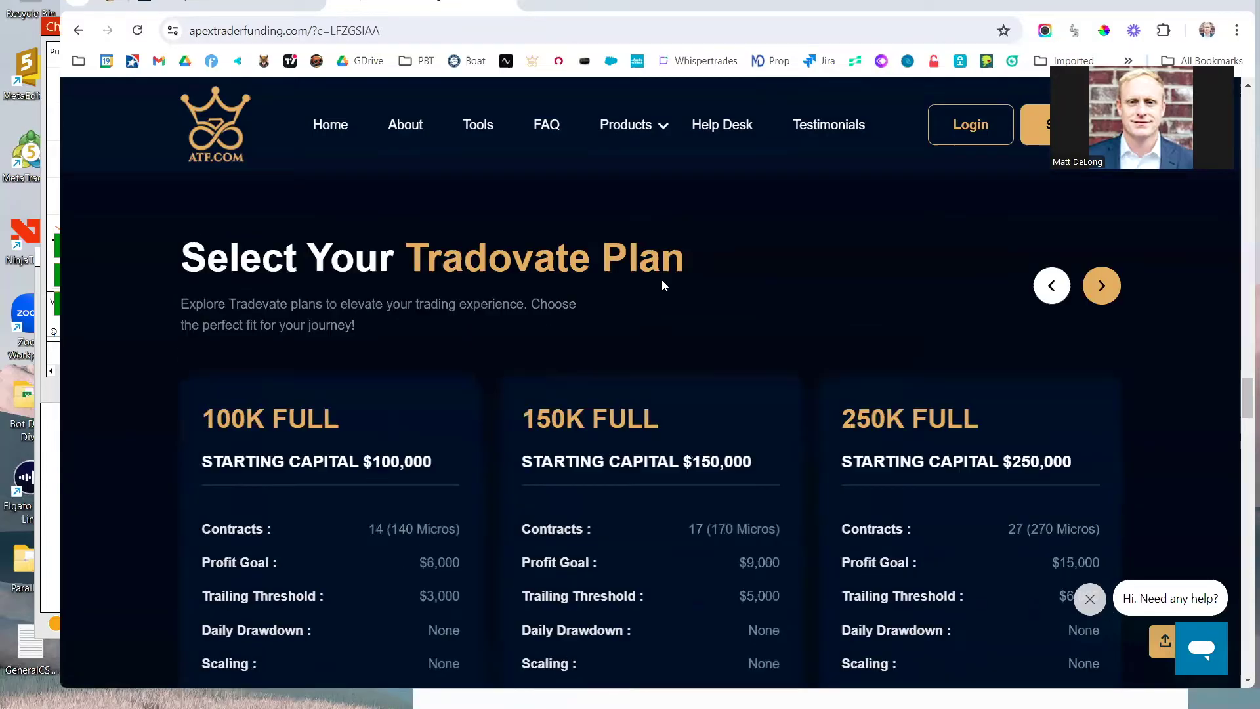
- Scroll down the Tradovate plan listings, then switch to the Apex membership information tab
left_click_drag(689, 269, 404, 264)
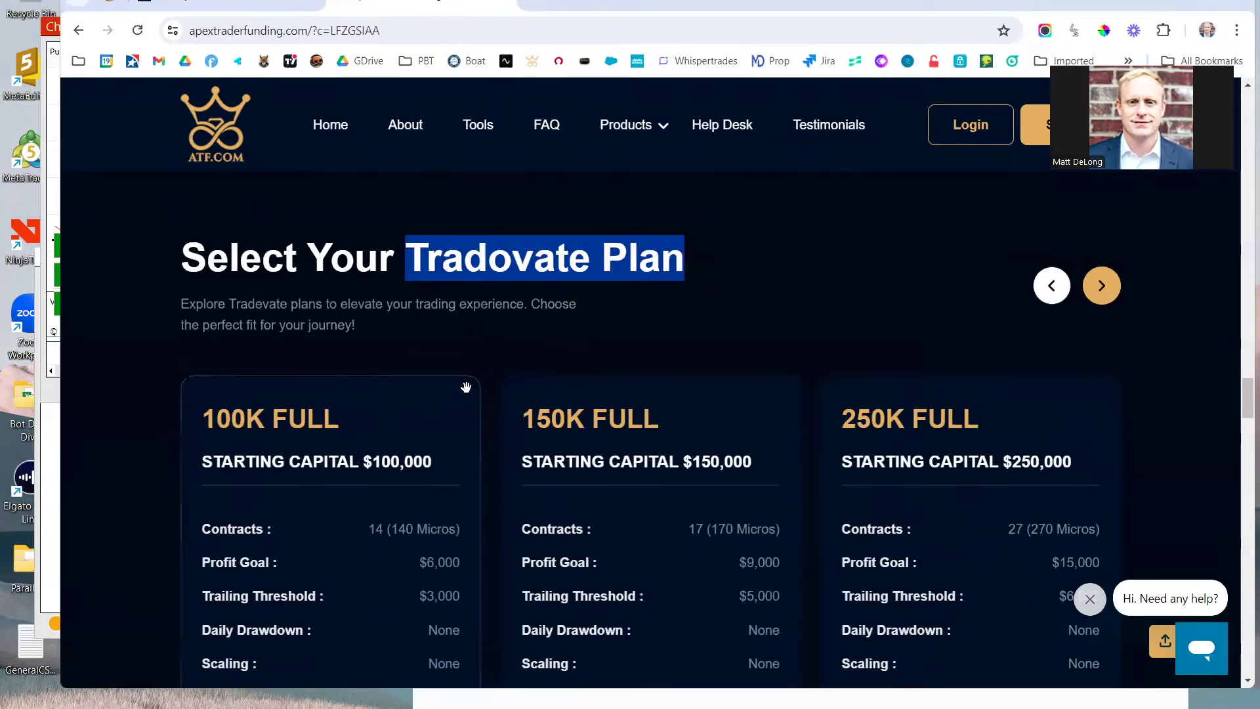
scroll(458, 375, "down", 1)
scroll(458, 375, "down", 2)
scroll(329, 321, "down", 4)
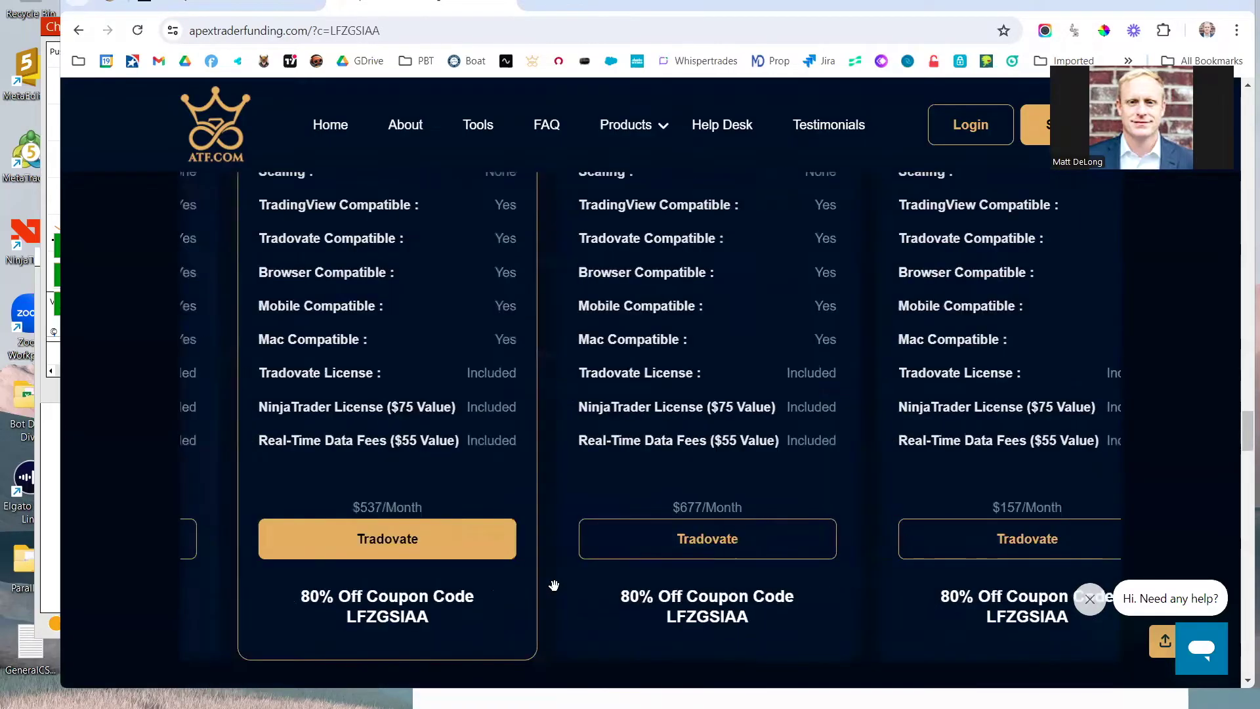
key("ctrl+Tab")
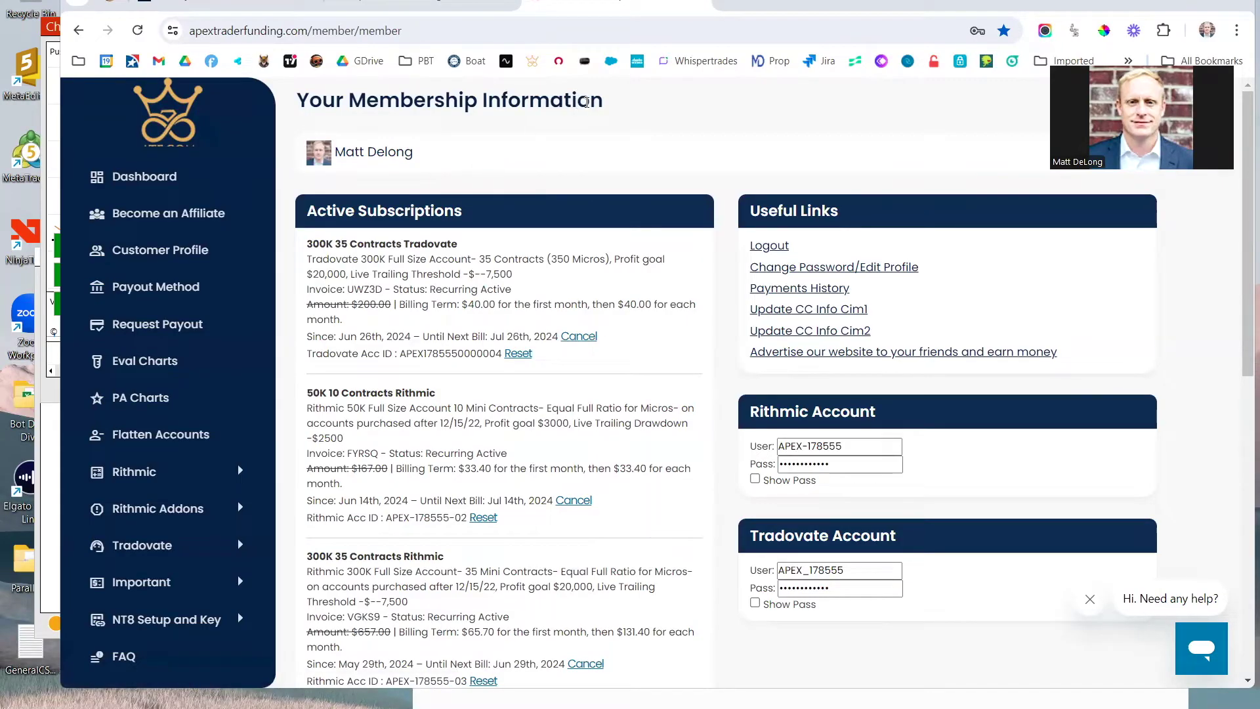
- Highlight the Tradovate account username on the membership page, then go to the Tradovate login tab
left_click(316, 32)
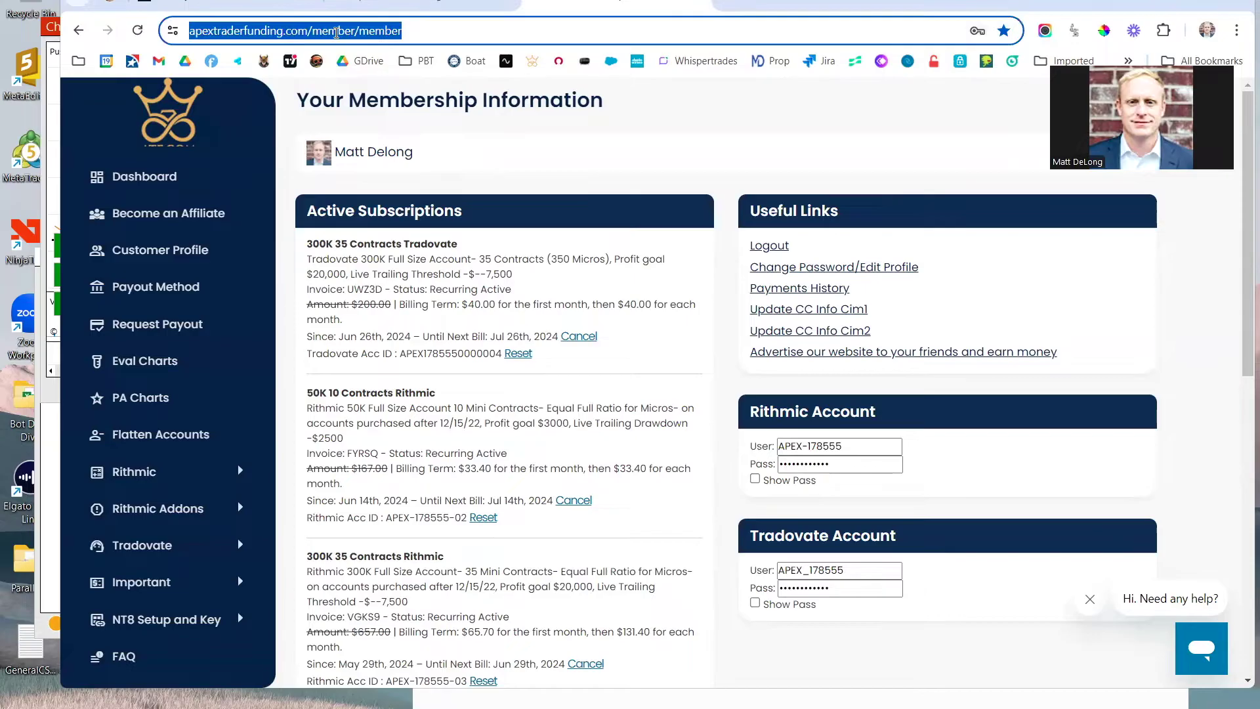
left_click(462, 136)
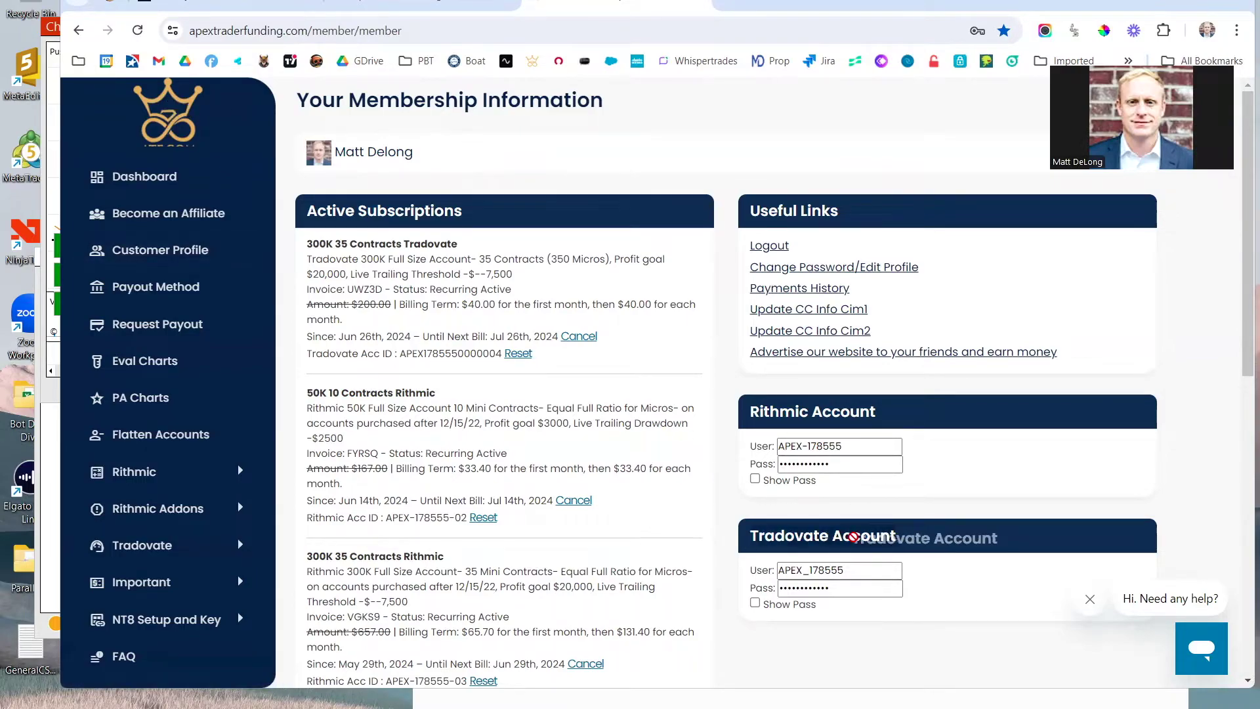
left_click_drag(855, 571, 781, 570)
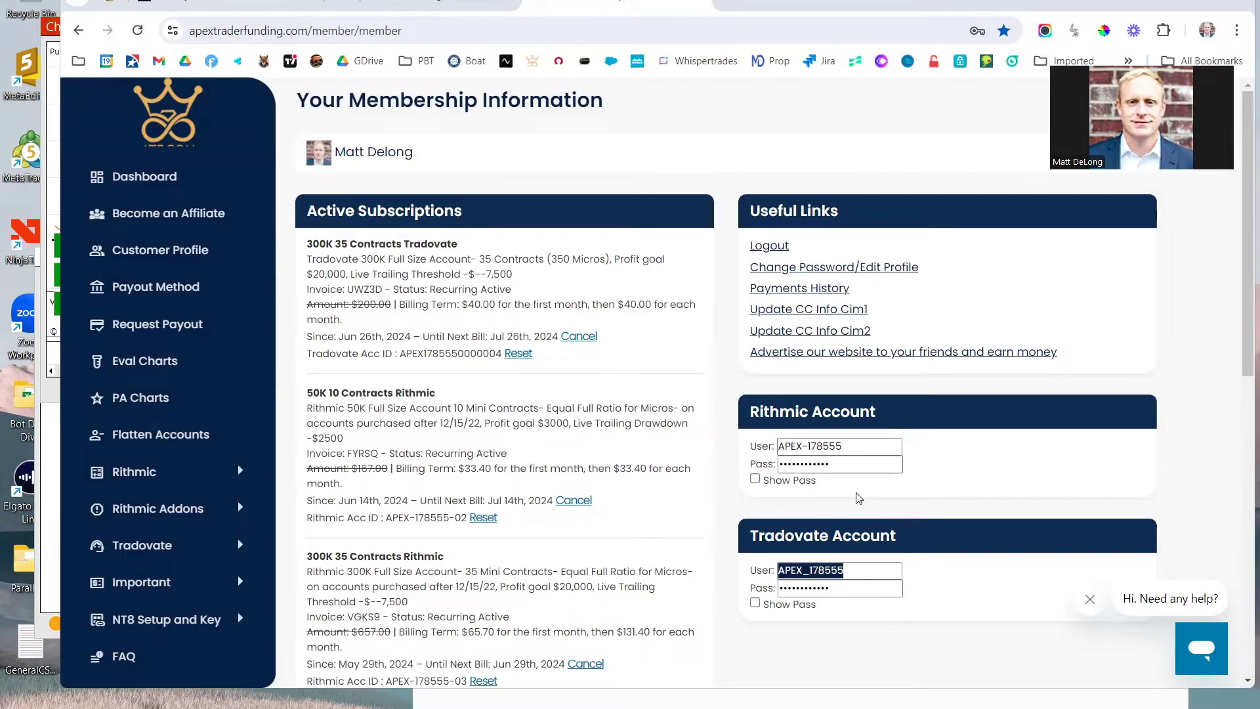
key("ctrl+Tab")
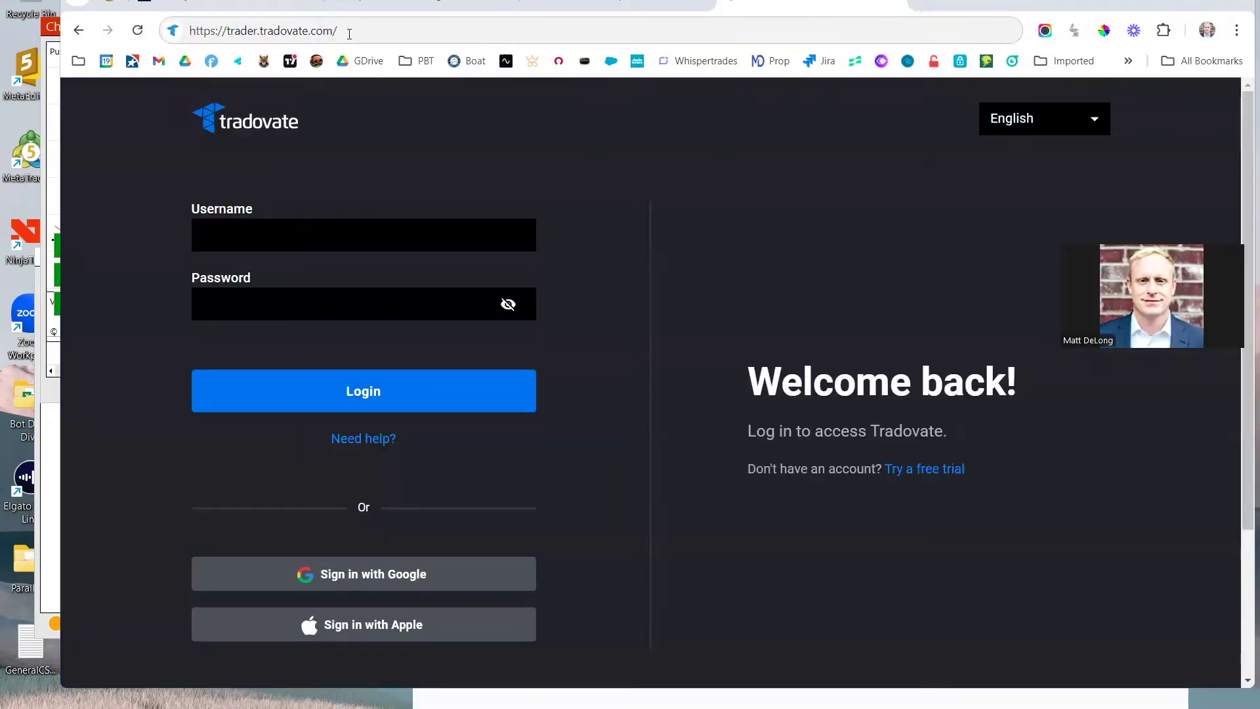
- Reload the Tradovate web trader login page
left_click(362, 30)
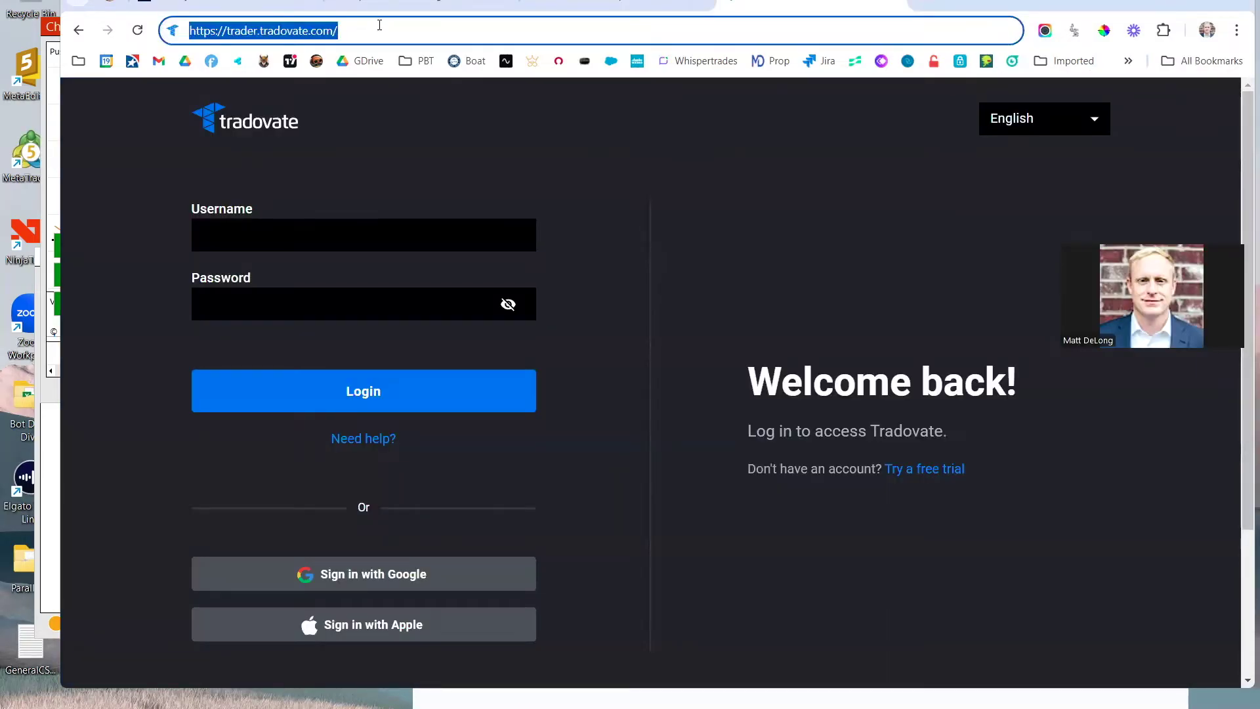
left_click(366, 25)
key("Return")
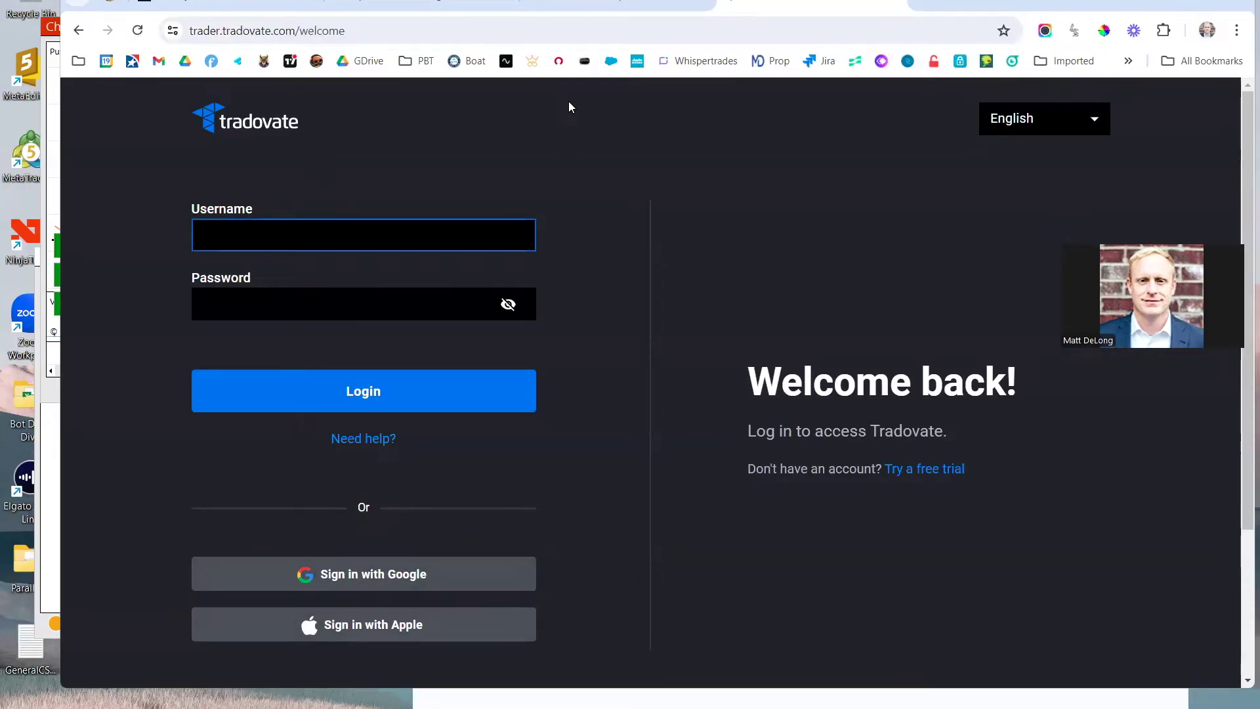
- Copy the Tradovate username from the Apex page, paste it, fill the password and log in
left_click(611, 3)
double_click(853, 569)
key("ctrl+c")
key("ctrl+Tab")
key("ctrl+v")
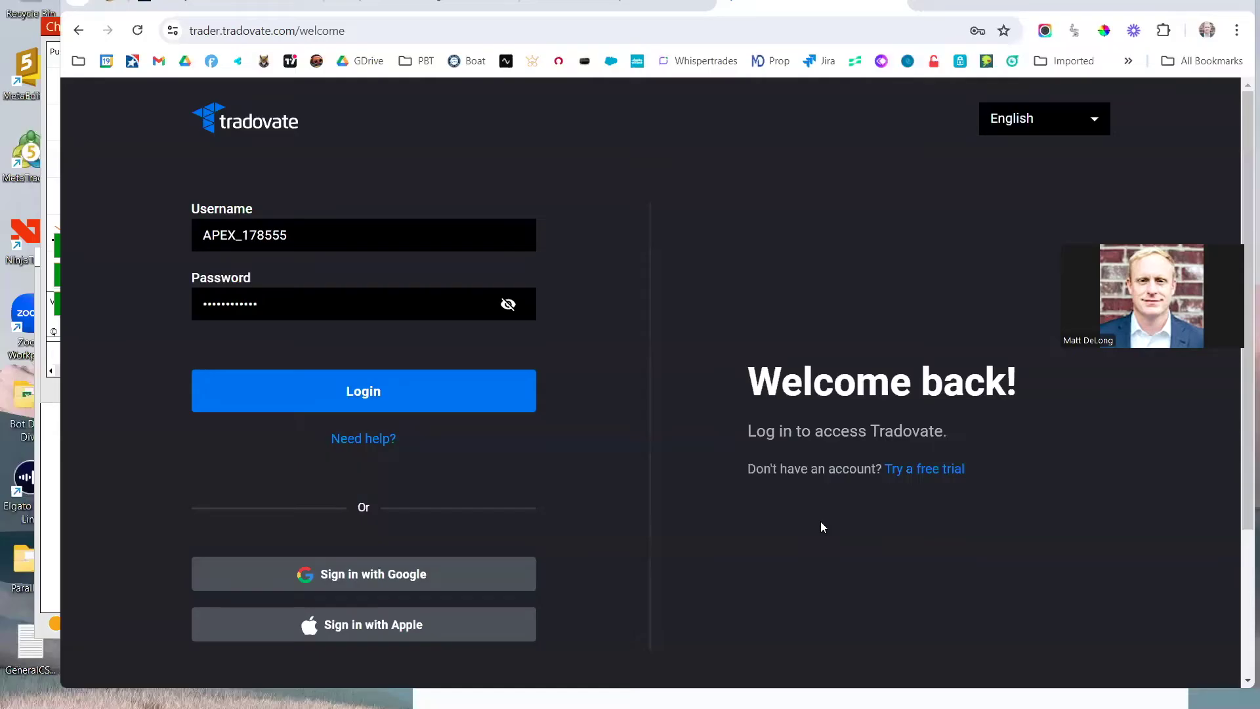
left_click(289, 302)
left_click(368, 392)
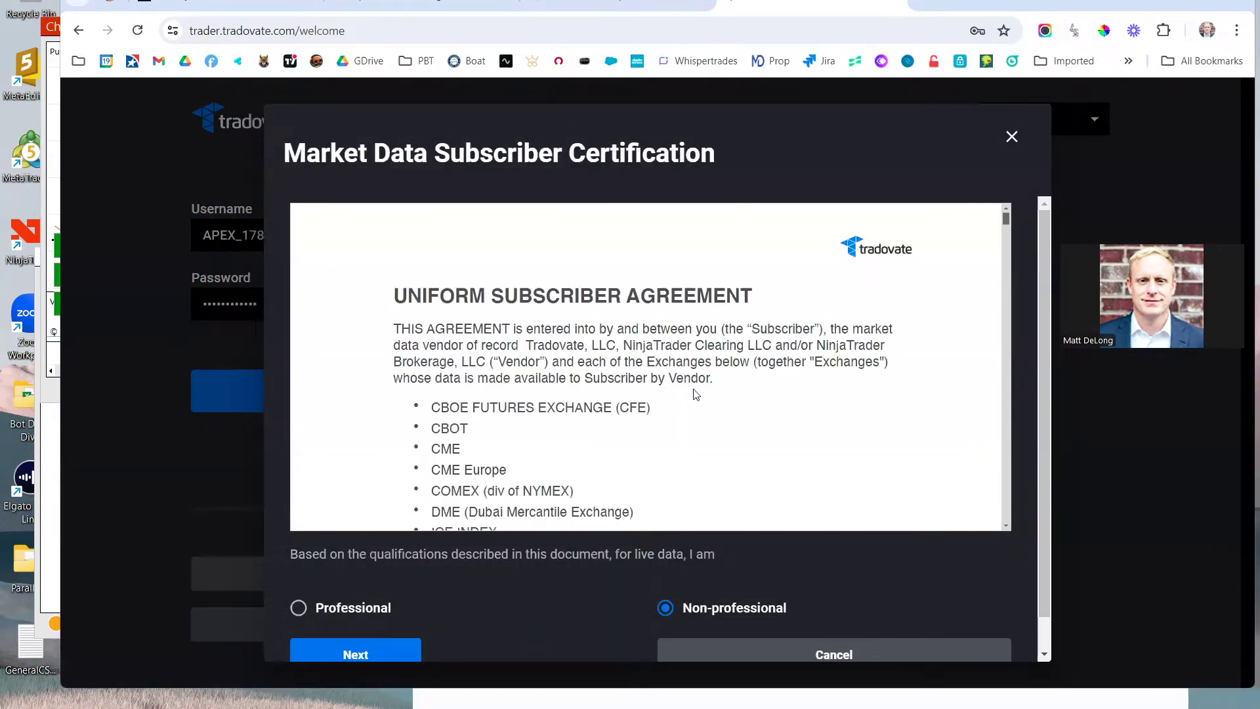
- Read through the Market Data Subscriber Certification and continue as a Non-professional subscriber
scroll(695, 394, "down", 1)
left_click_drag(1006, 221, 1007, 244)
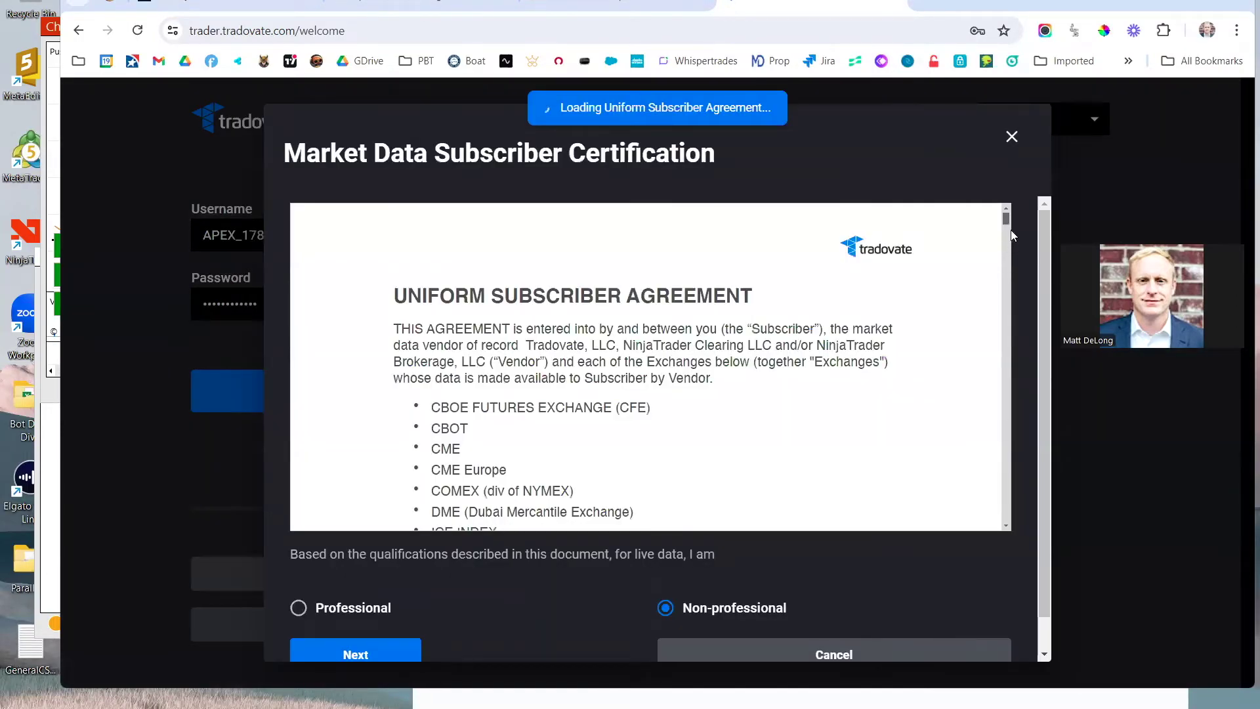
left_click_drag(1006, 221, 998, 509)
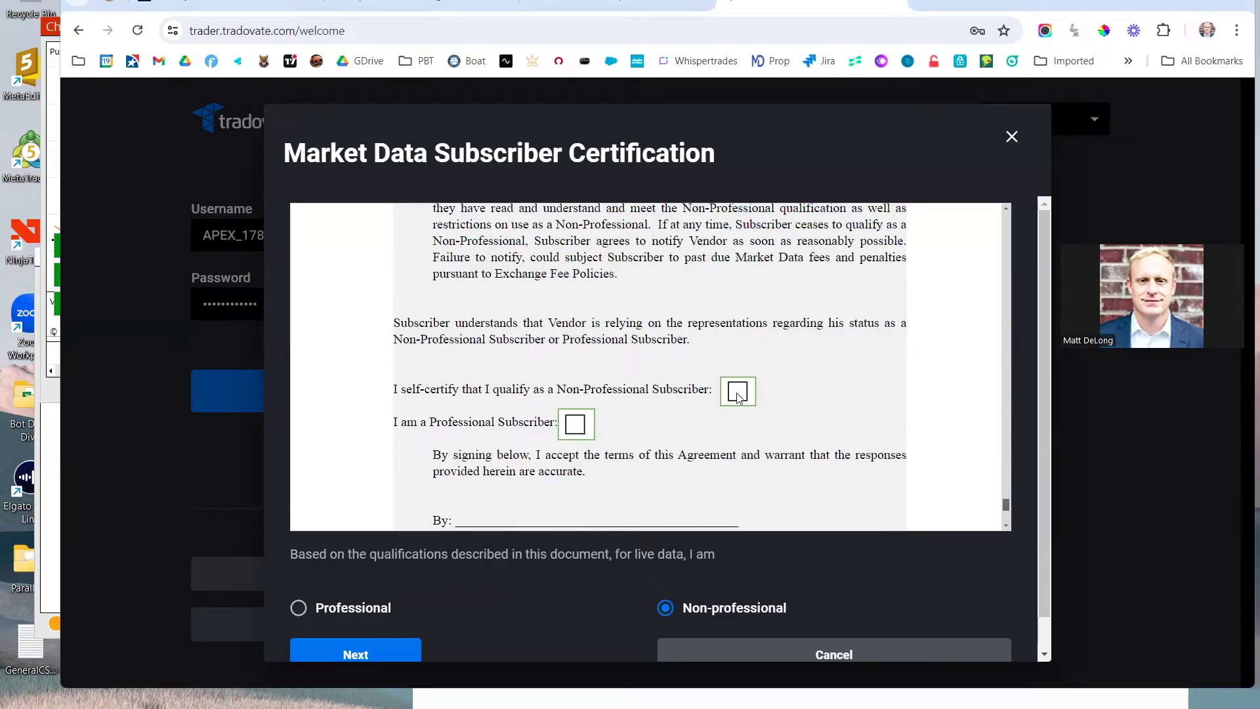
scroll(682, 589, "down", 1)
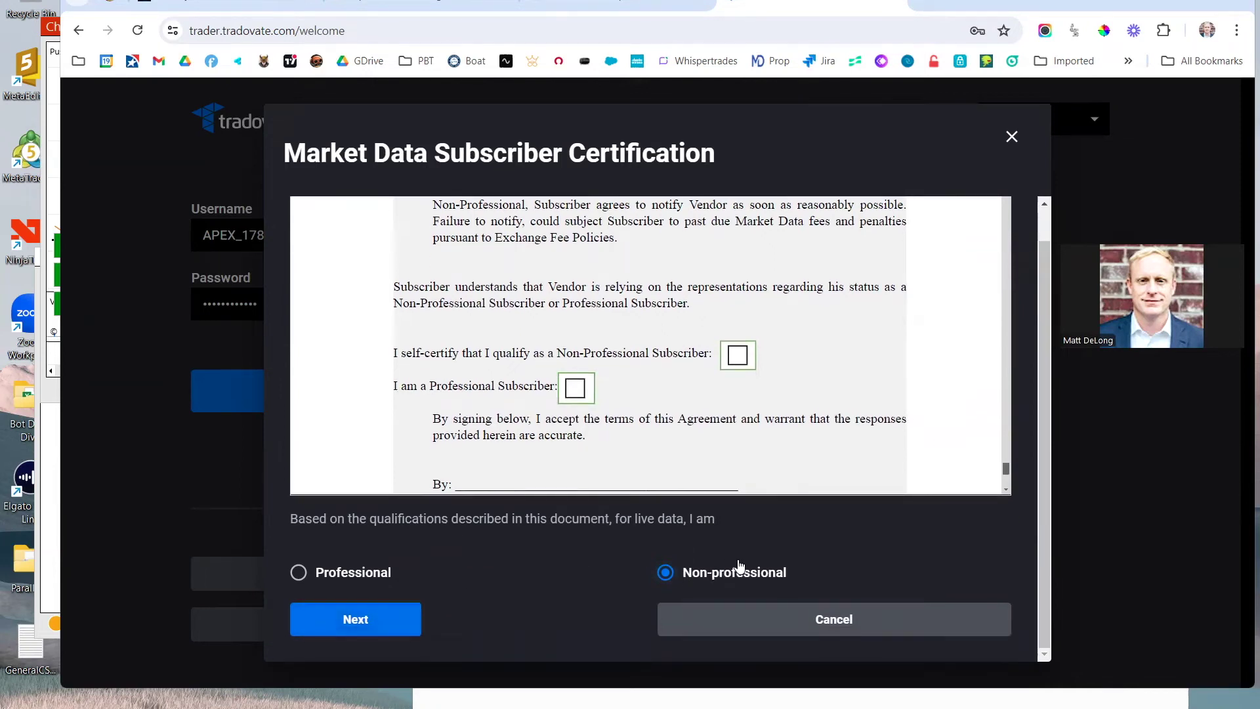
key("Return")
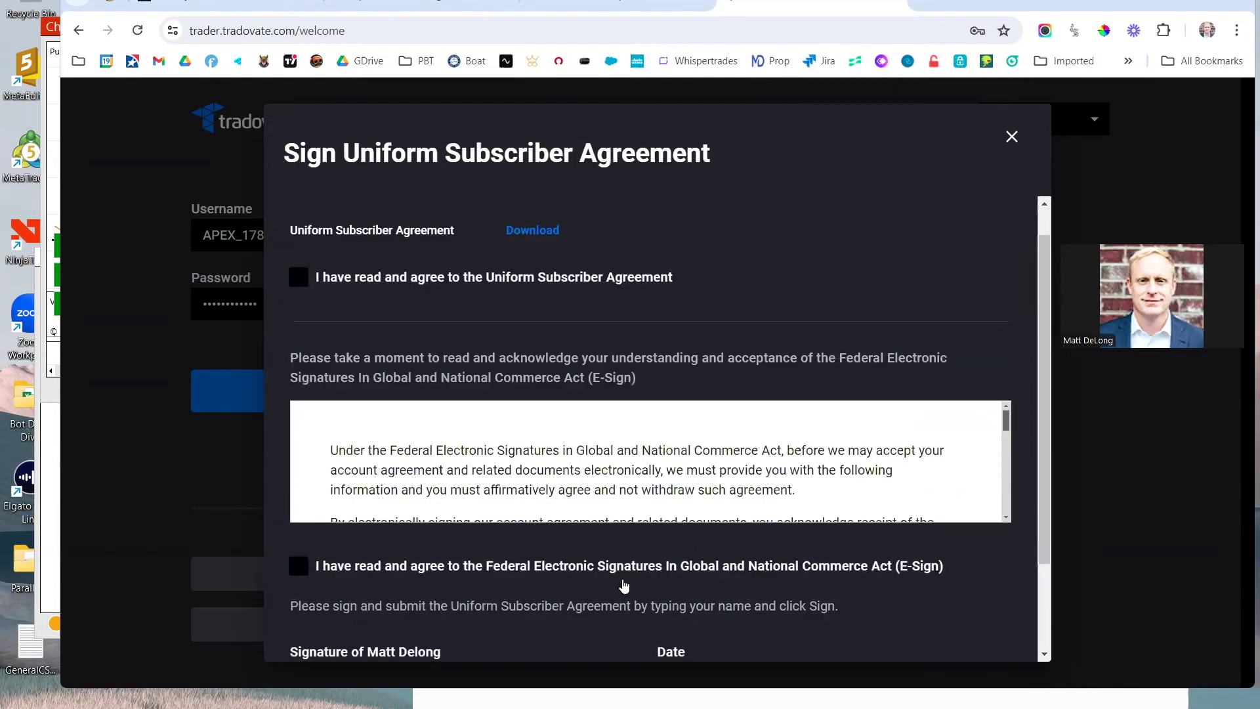
- Enter your full name as the signature and submit the Uniform Subscriber Agreement
scroll(1007, 459, "down", 2)
scroll(1013, 463, "down", 5)
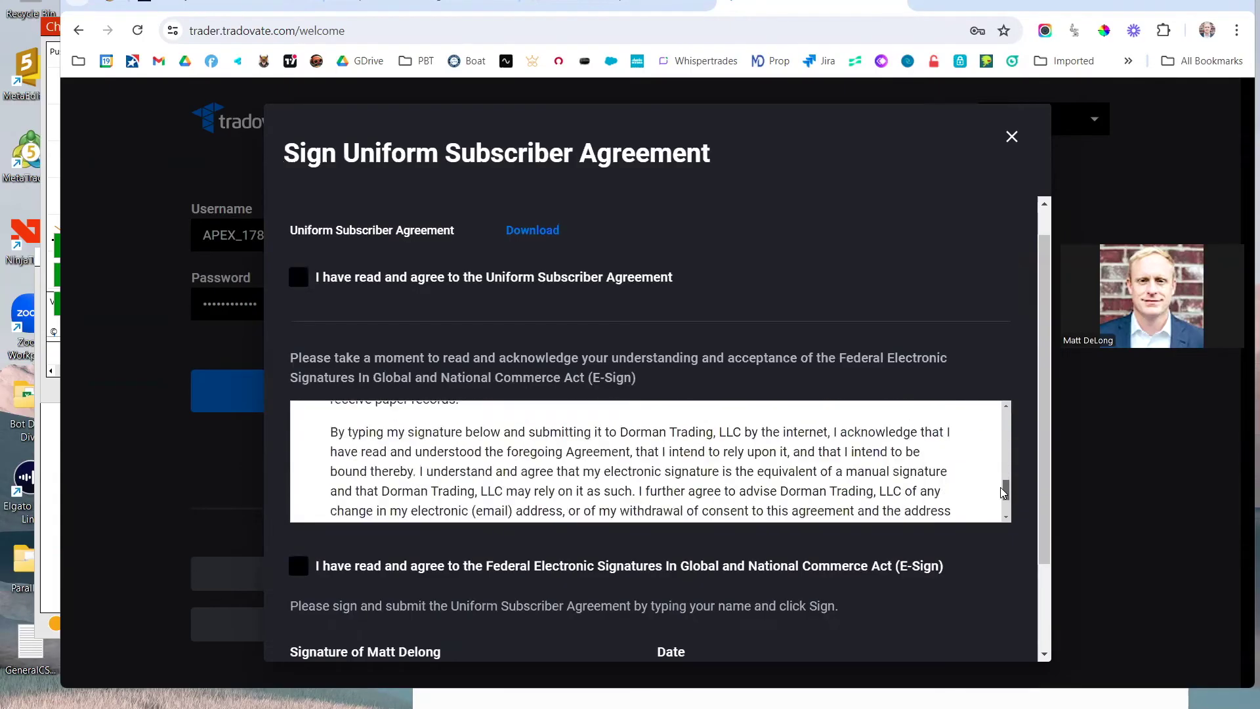
scroll(962, 525, "down", 2)
left_click(364, 560)
type("Matt DeLong")
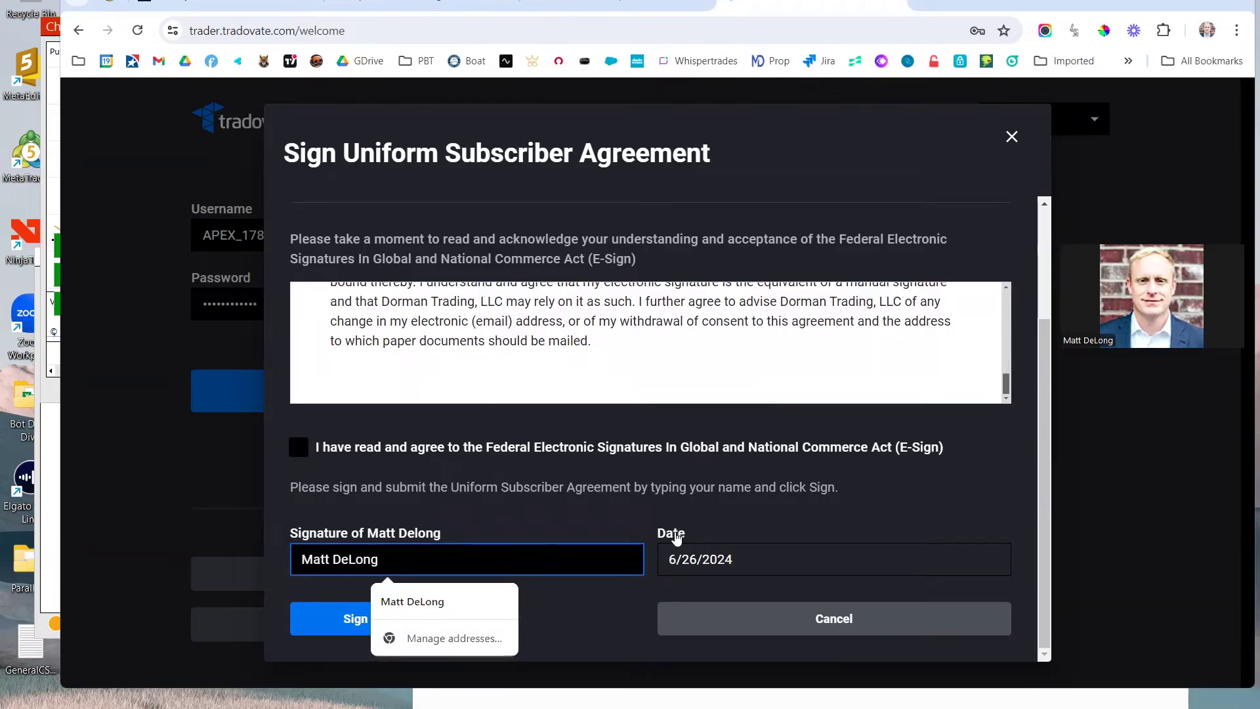
key("Return")
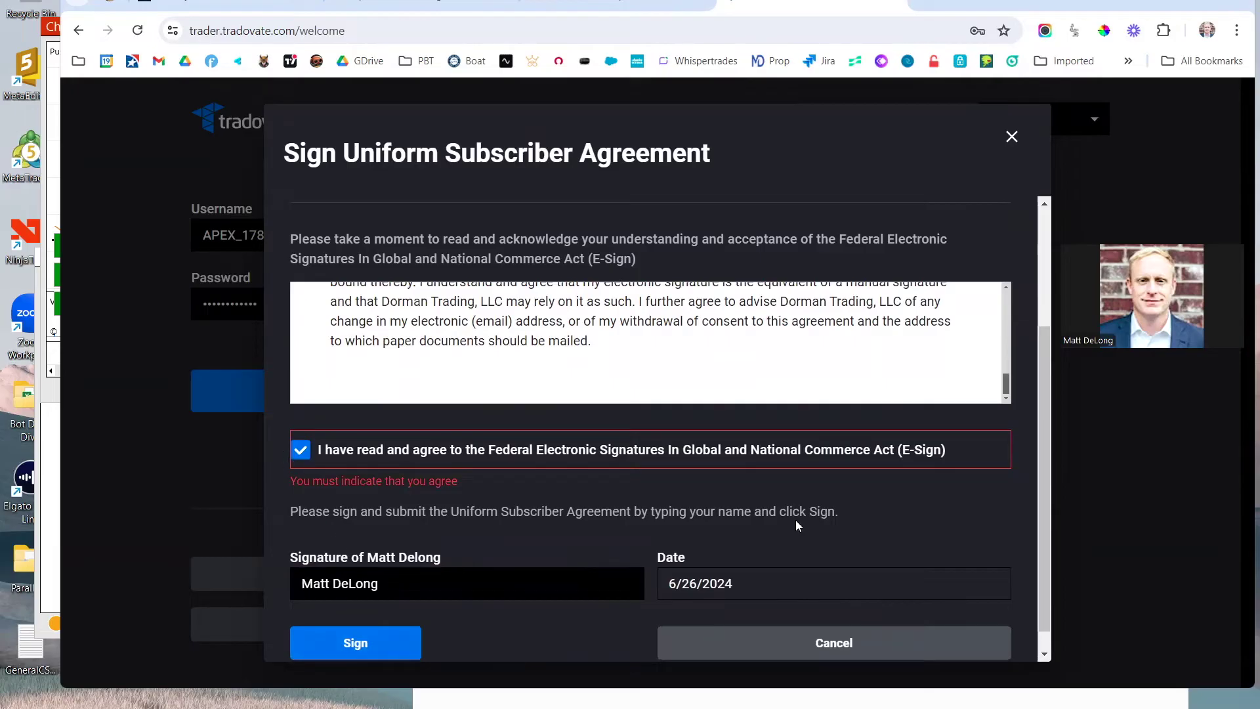
key("Return")
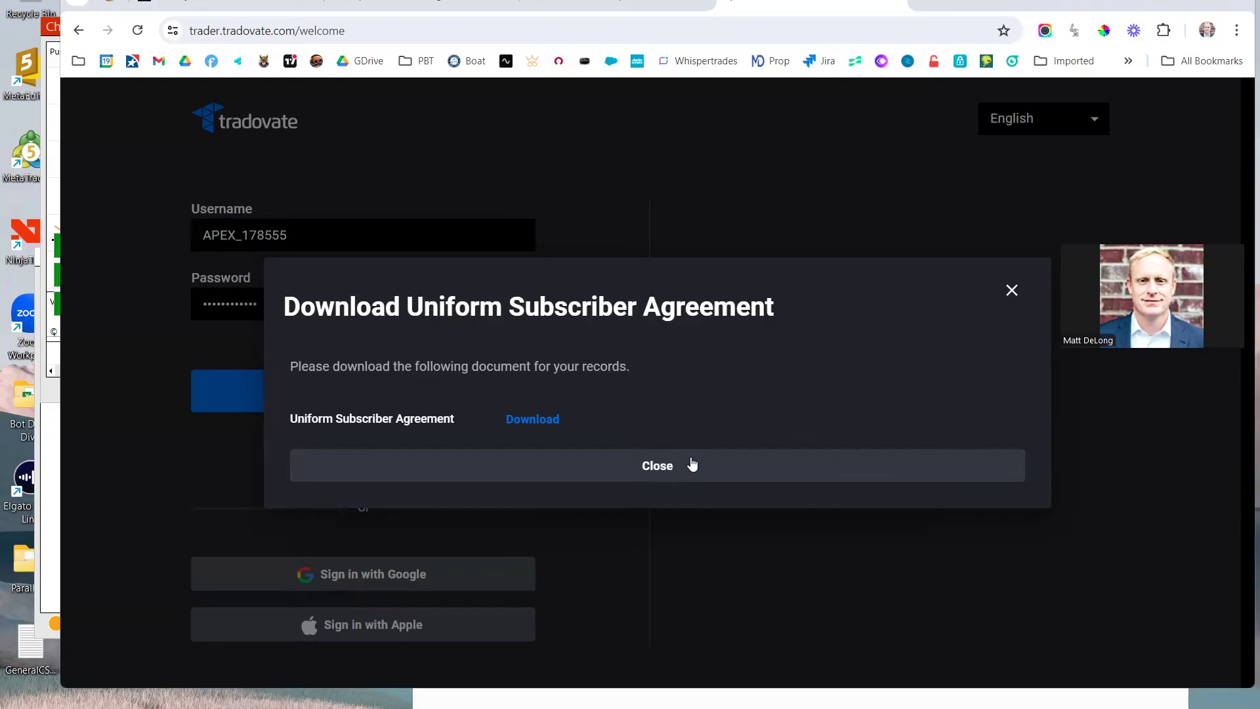
- Dismiss the agreement download notice, accept the terms and enter Tradovate simulation mode
left_click(677, 468)
scroll(1242, 114, "down", 4)
scroll(1242, 115, "up", 3)
left_click_drag(1242, 115, 814, 663)
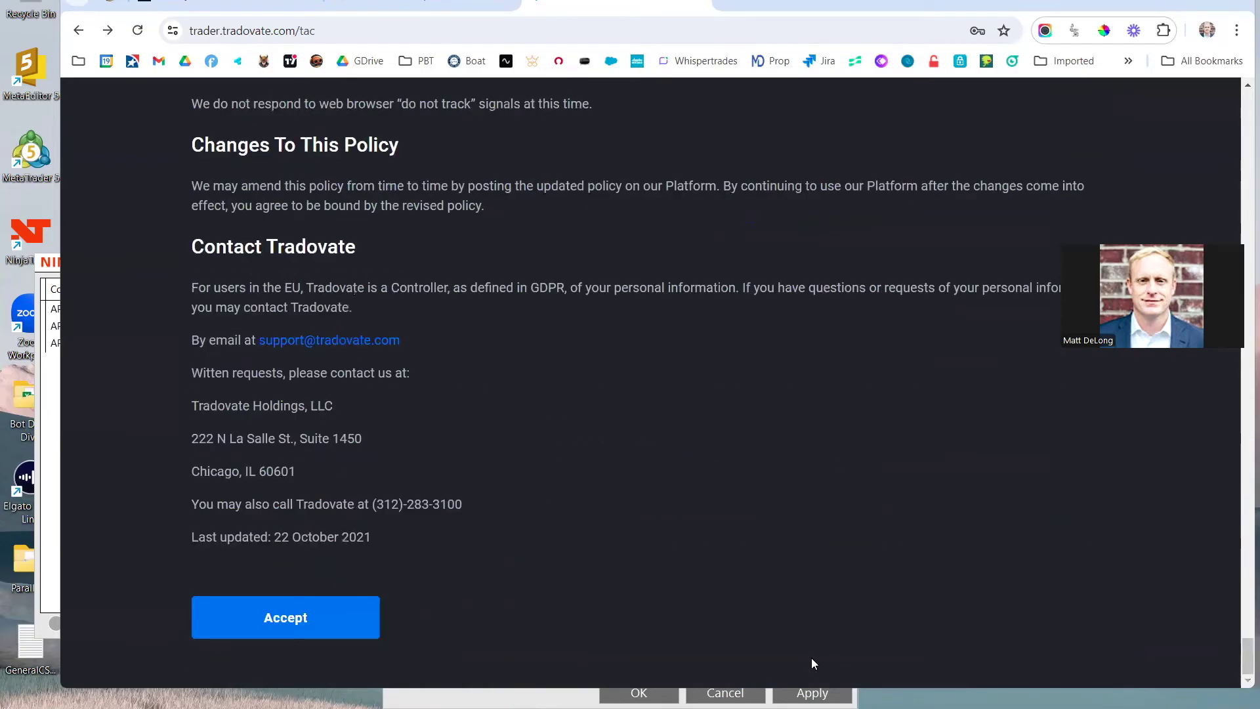
key("Return")
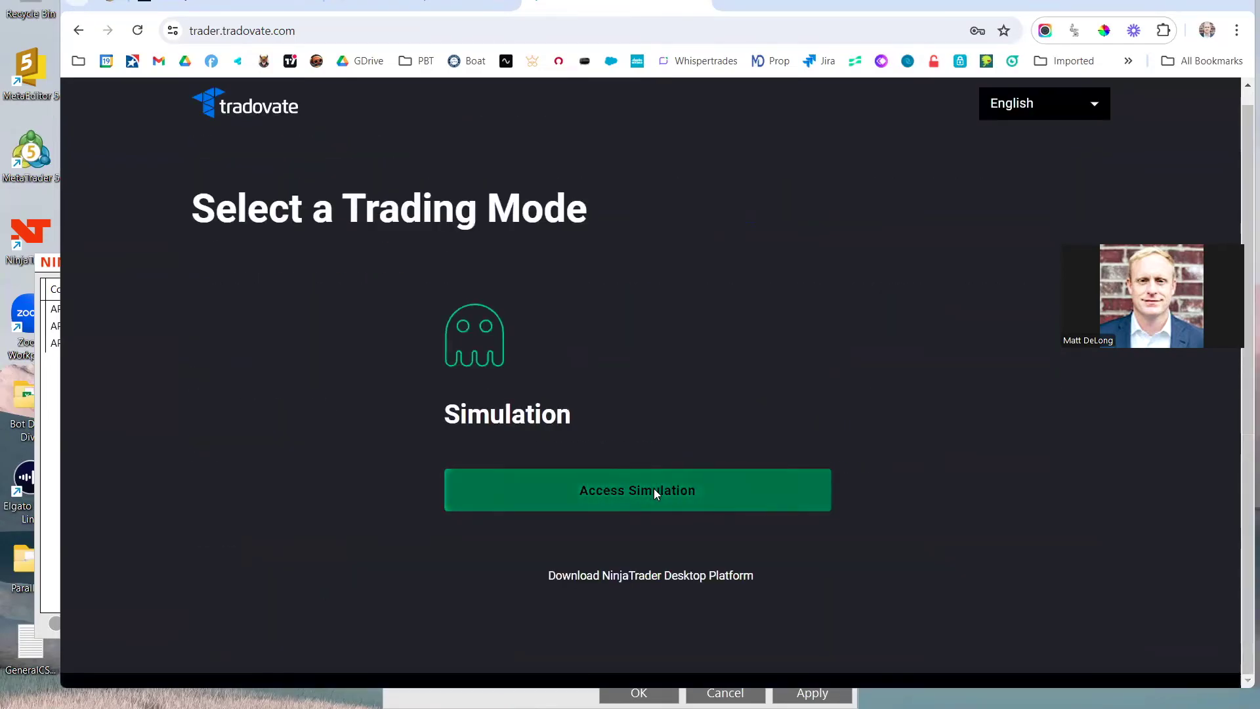
left_click(654, 493)
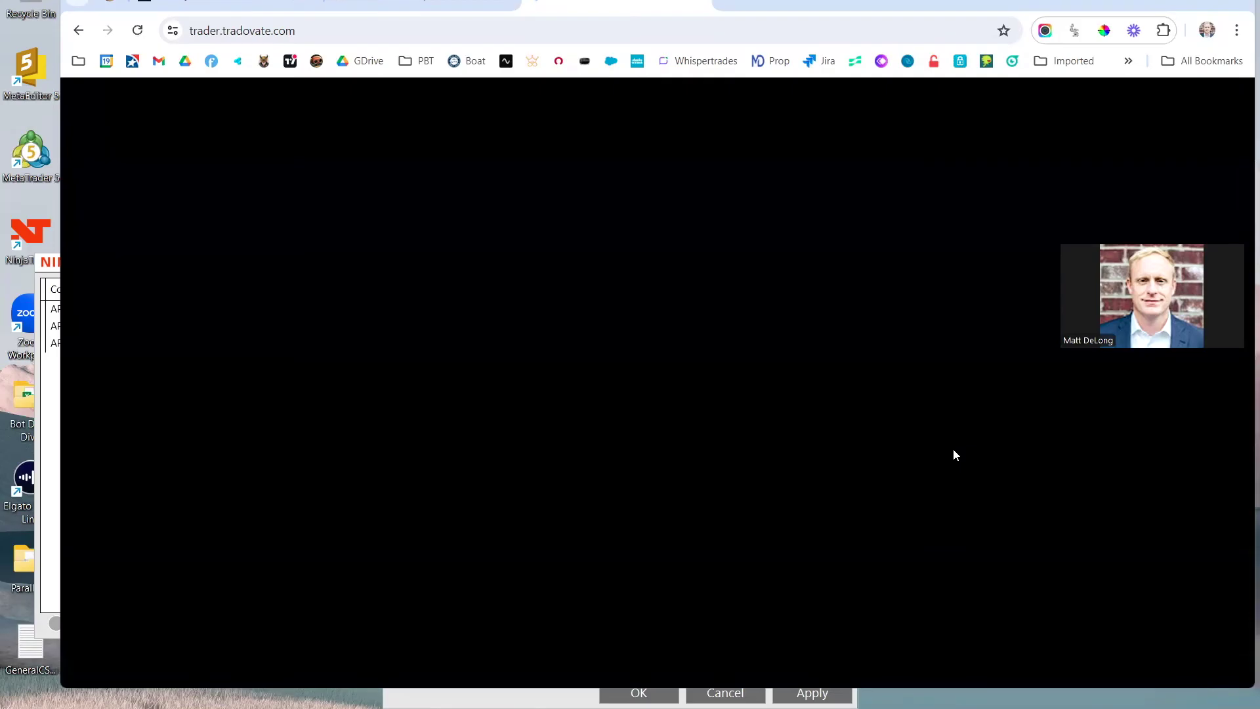
- Close the browser and NinjaTrader's existing connection settings, then bring up the Connections menu
key("super+Down")
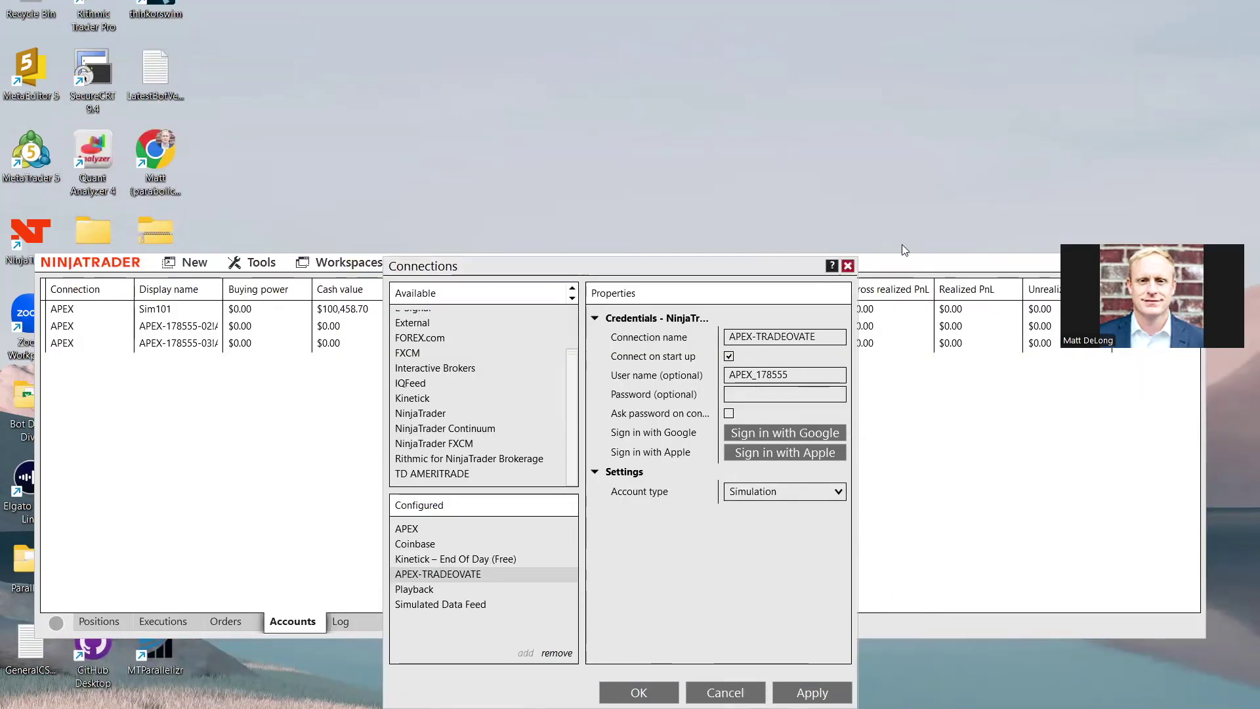
left_click(848, 266)
left_click_drag(854, 262, 851, 227)
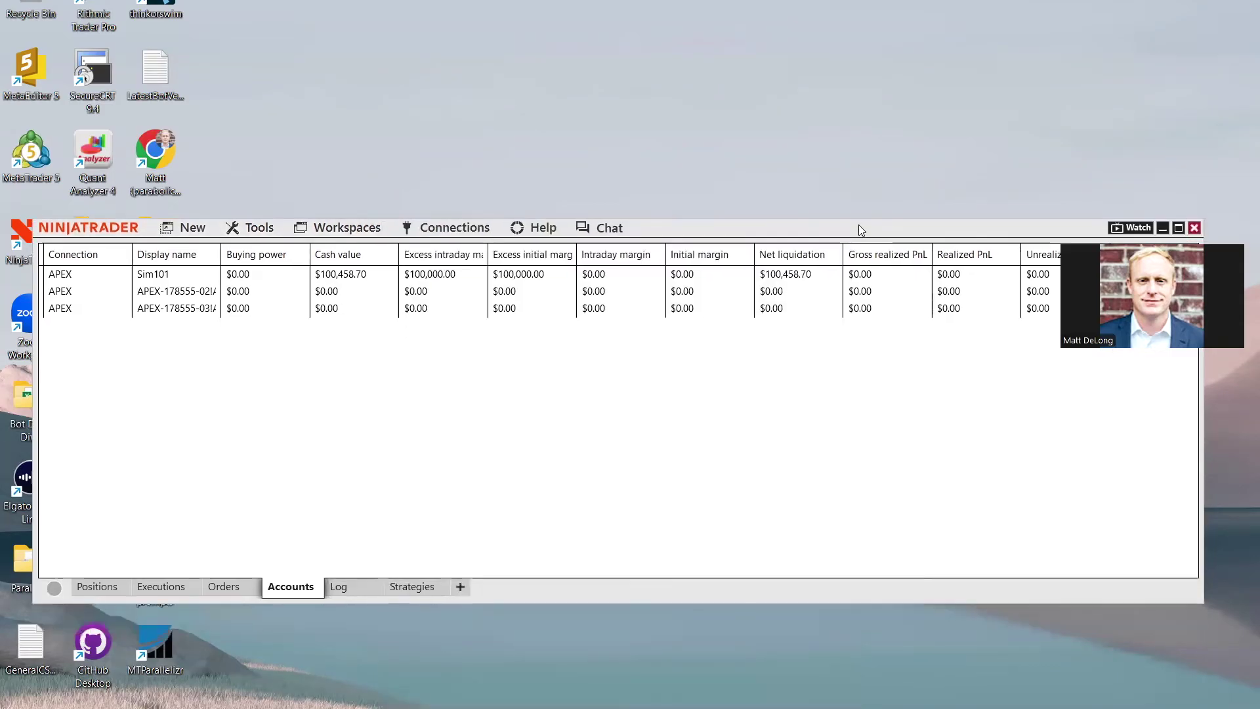
left_click(453, 227)
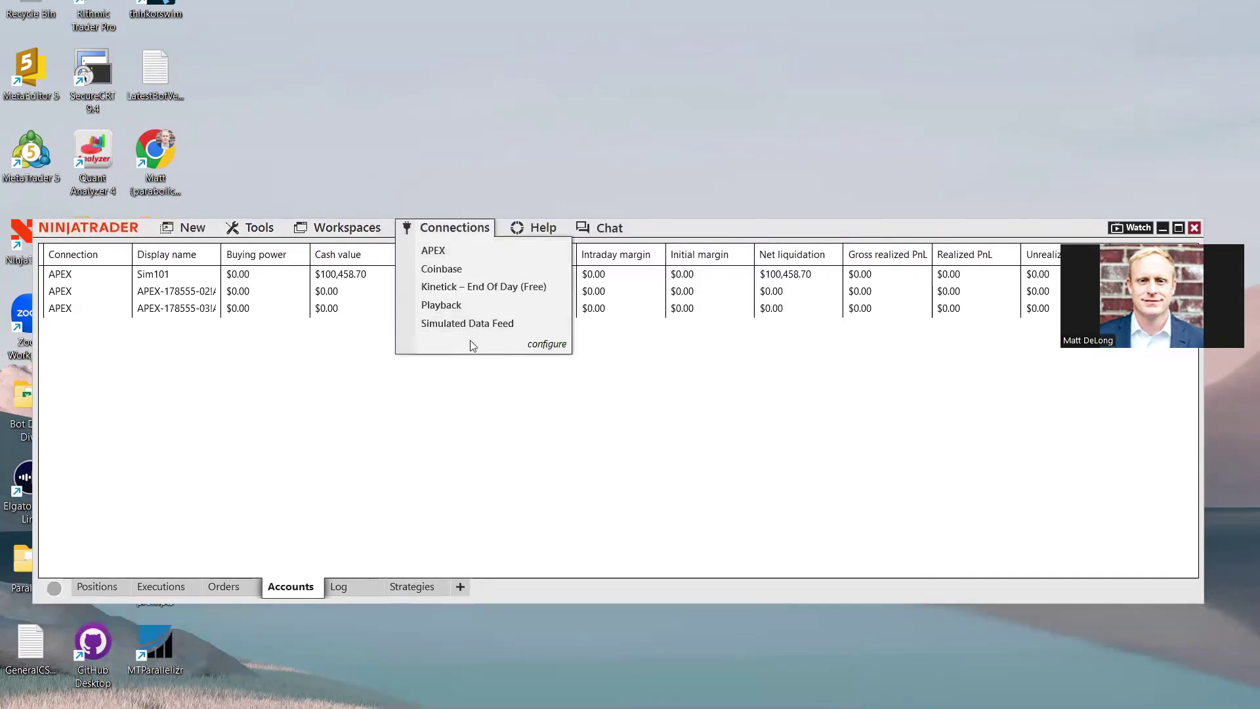
- In connection configuration, add a new NinjaTrader connection from the available types
left_click(550, 344)
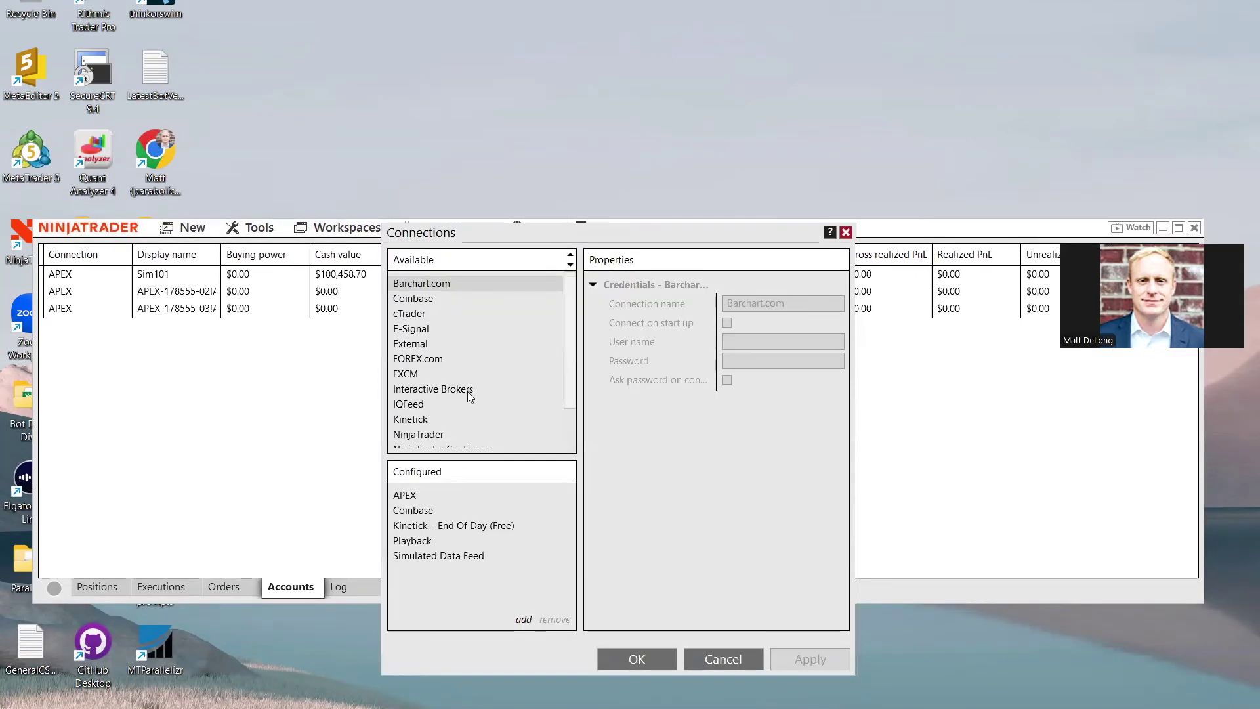
left_click(430, 434)
scroll(577, 455, "down", 1)
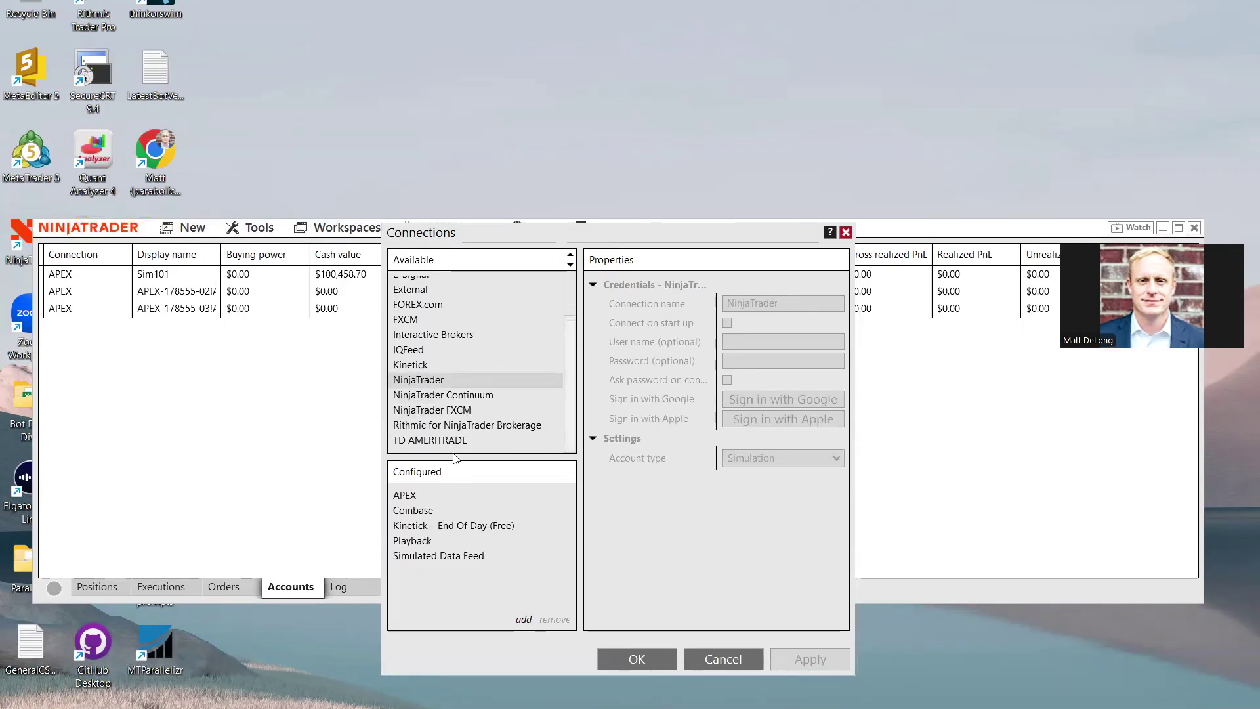
double_click(463, 379)
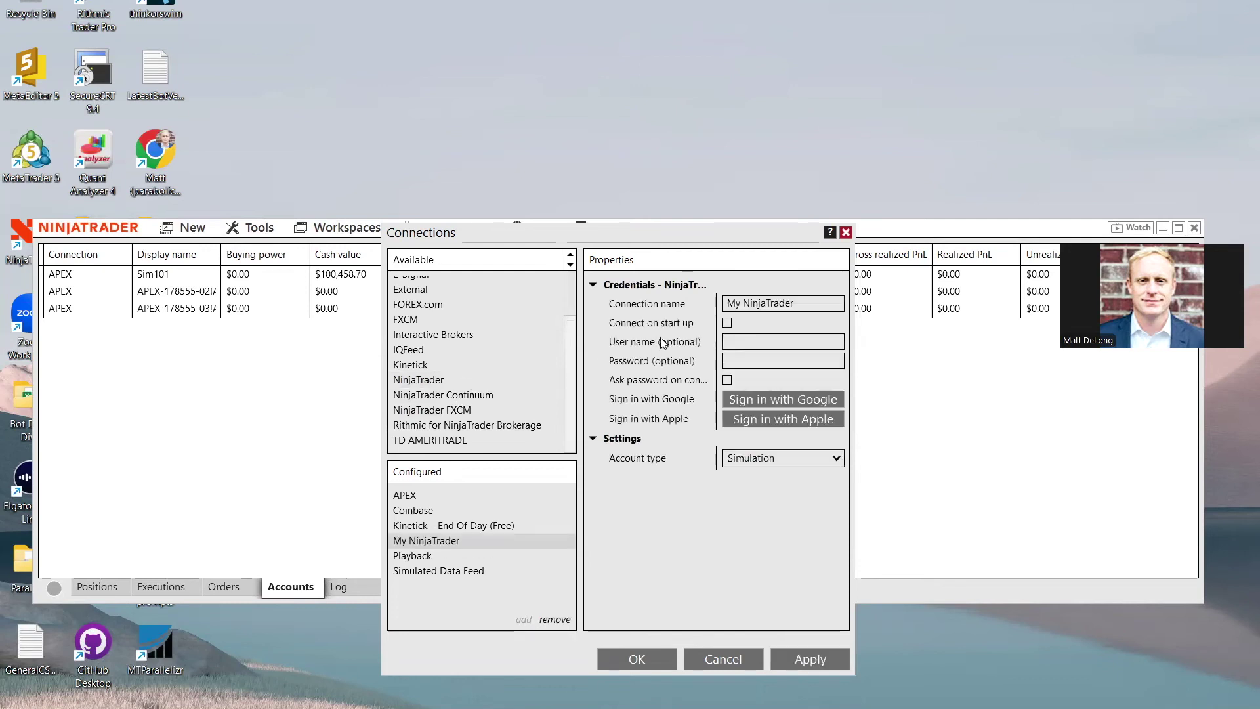
- Name it TRADEOVATE, connect on start up, keep Simulation, and enter the account password
left_click(699, 302)
type("T")
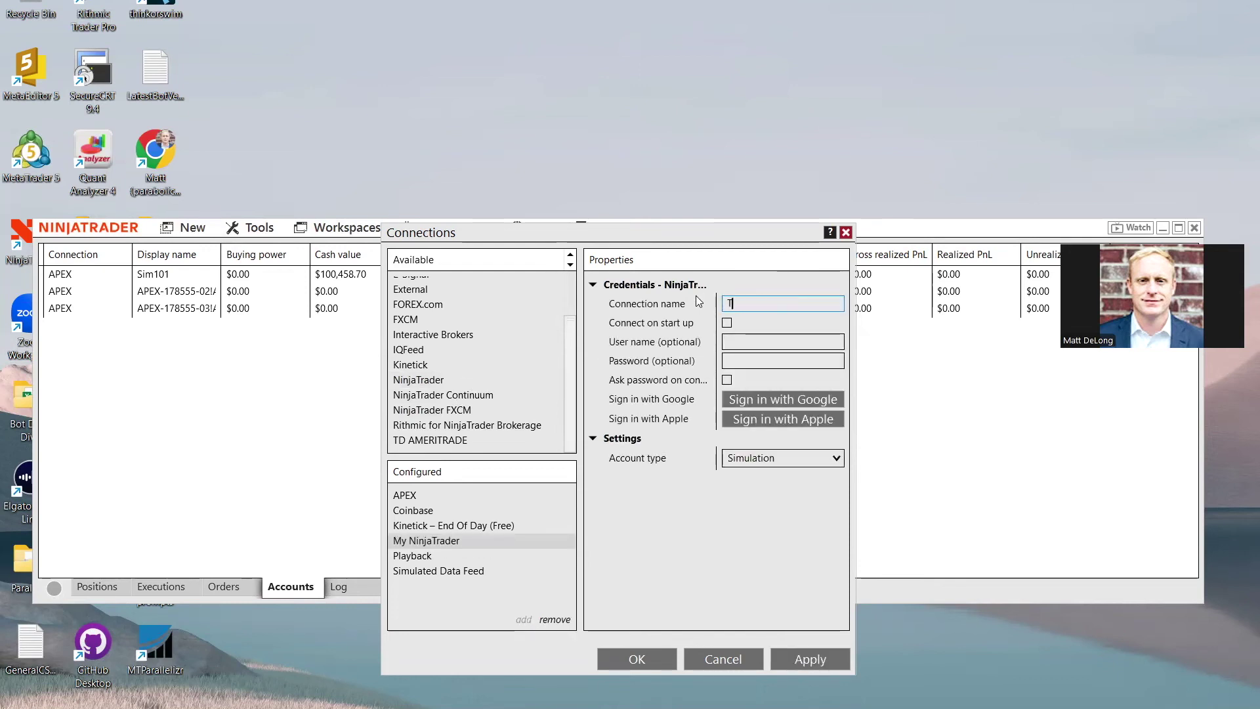
type("RADEOVATE")
left_click(727, 323)
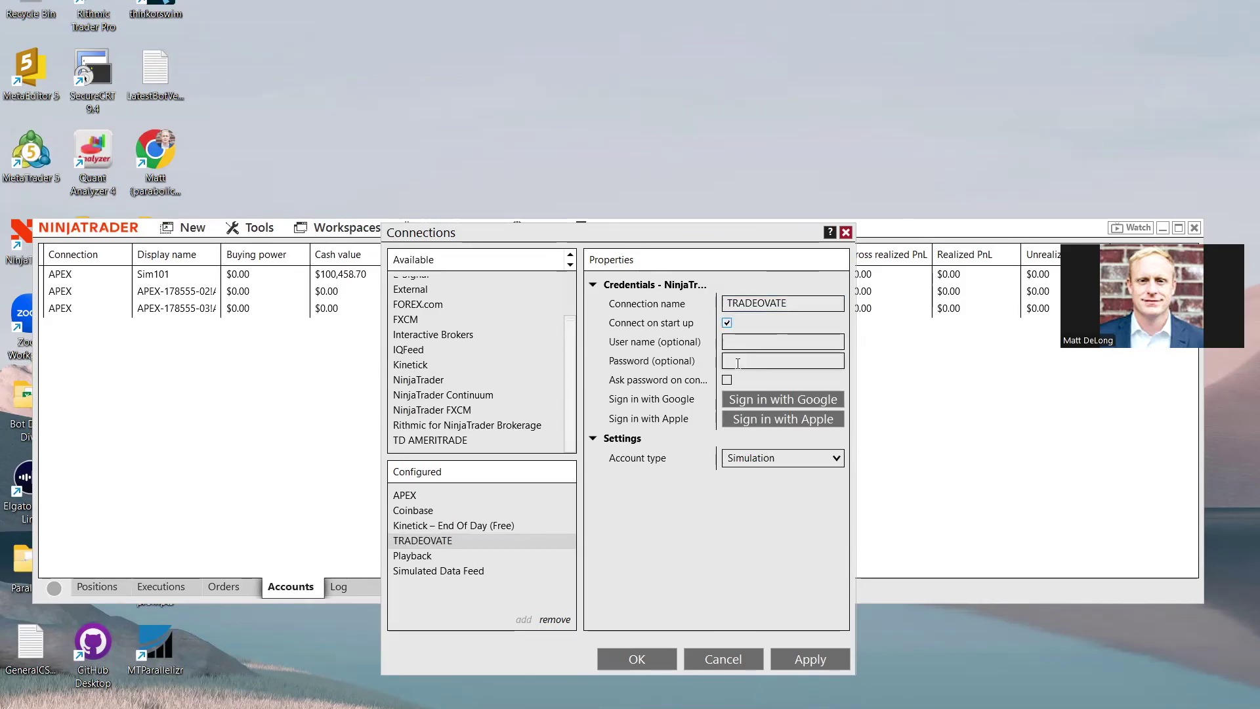
left_click(776, 458)
left_click(776, 458)
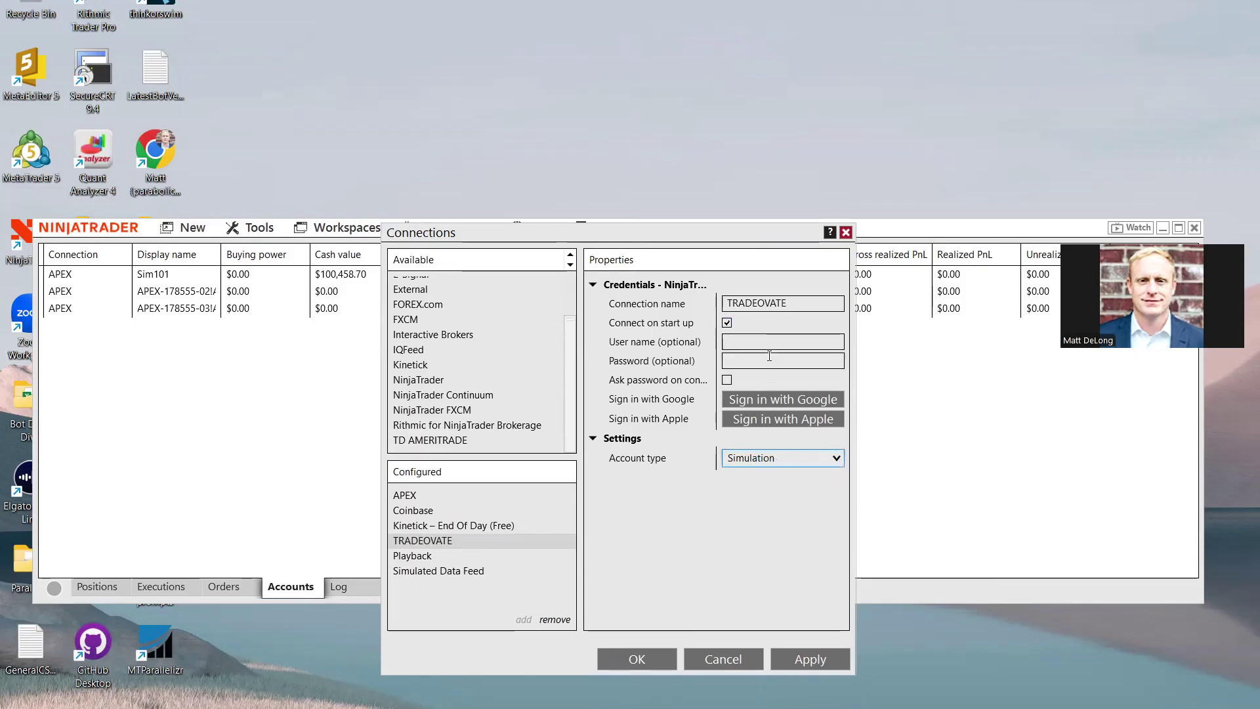
left_click(750, 360)
key("ctrl+v")
left_click(748, 340)
- Enter the account user name, save the TRADEOVATE connection, and connect through it
type("APEX-178555")
key("Return")
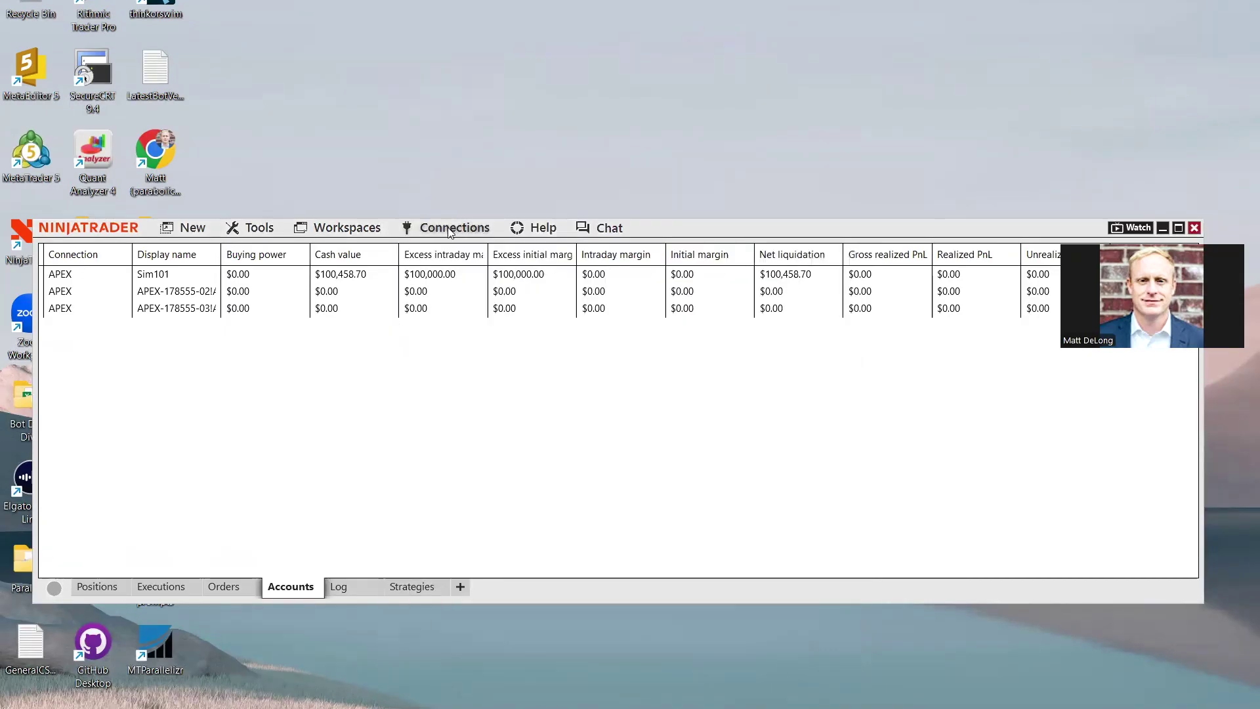
left_click(450, 233)
left_click(512, 343)
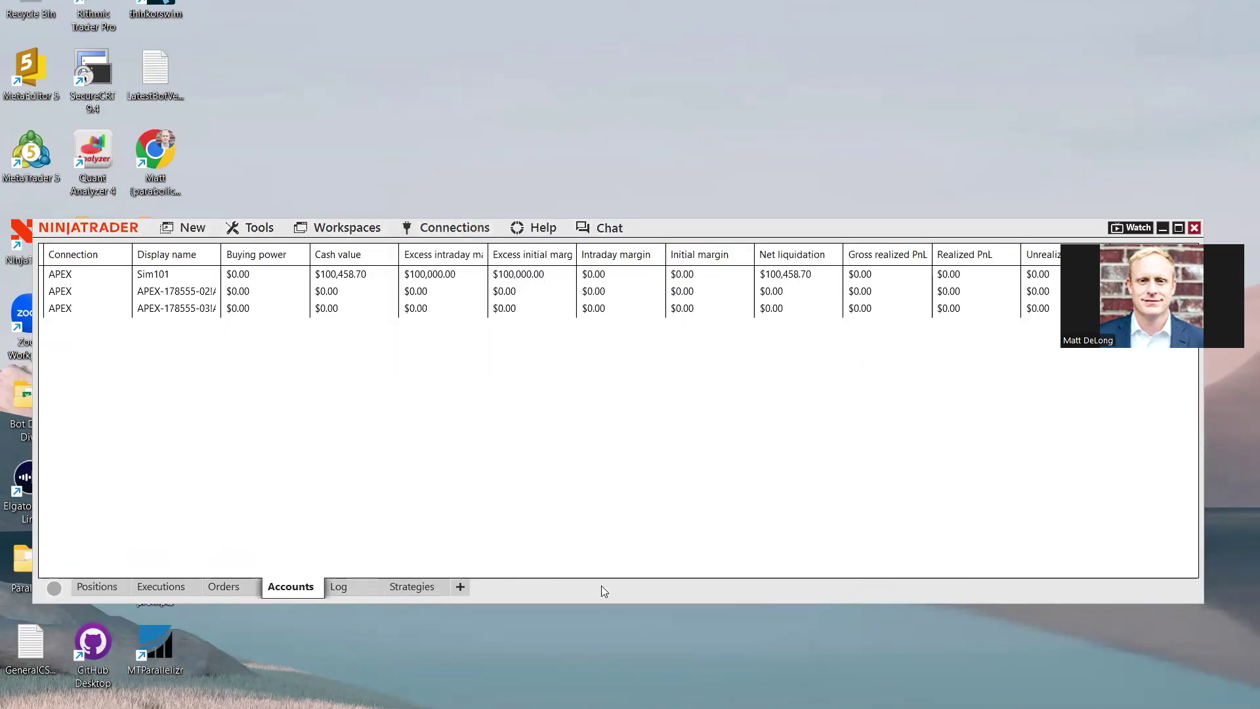